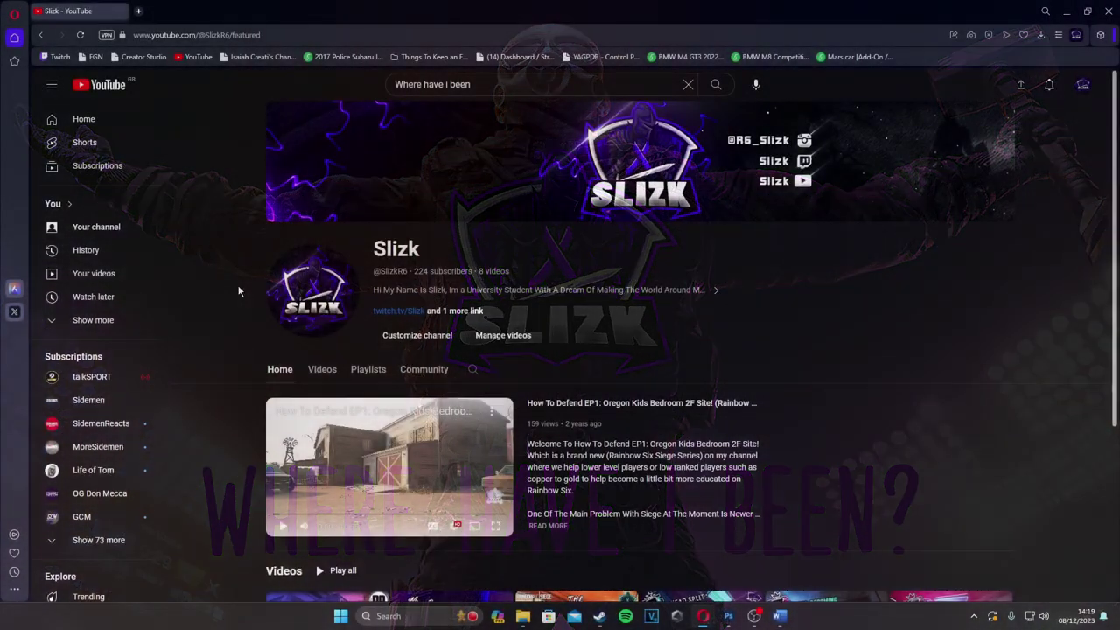
scroll(238, 291, "down", 2)
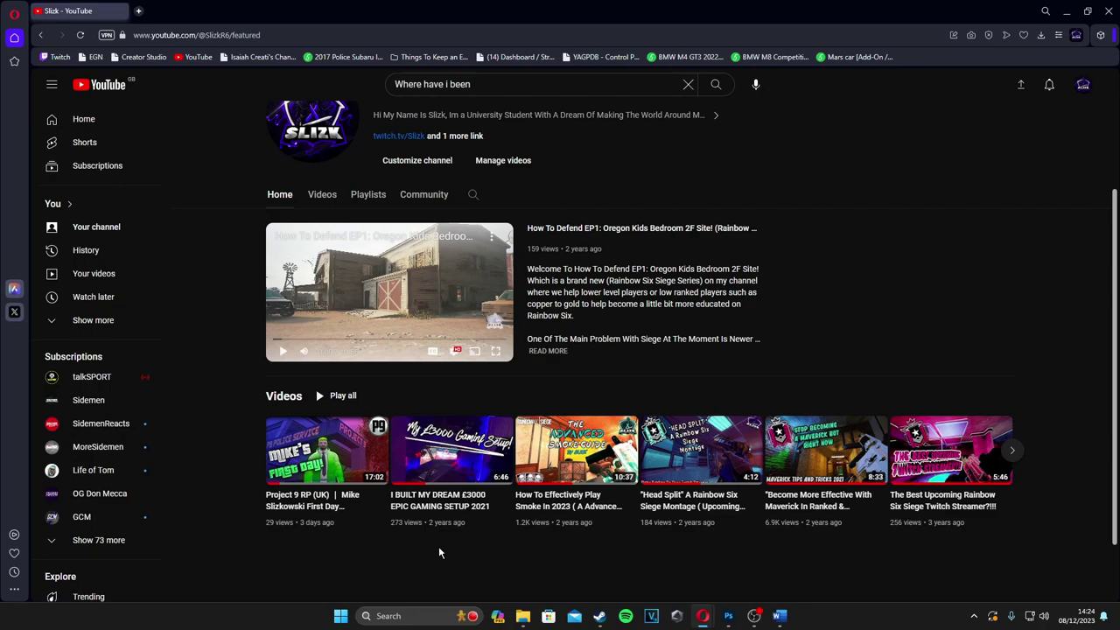
Browse the Steam library's F1 23, Cities: Skylines II and ARK pages, ending on Crusader Kings III
left_click(600, 616)
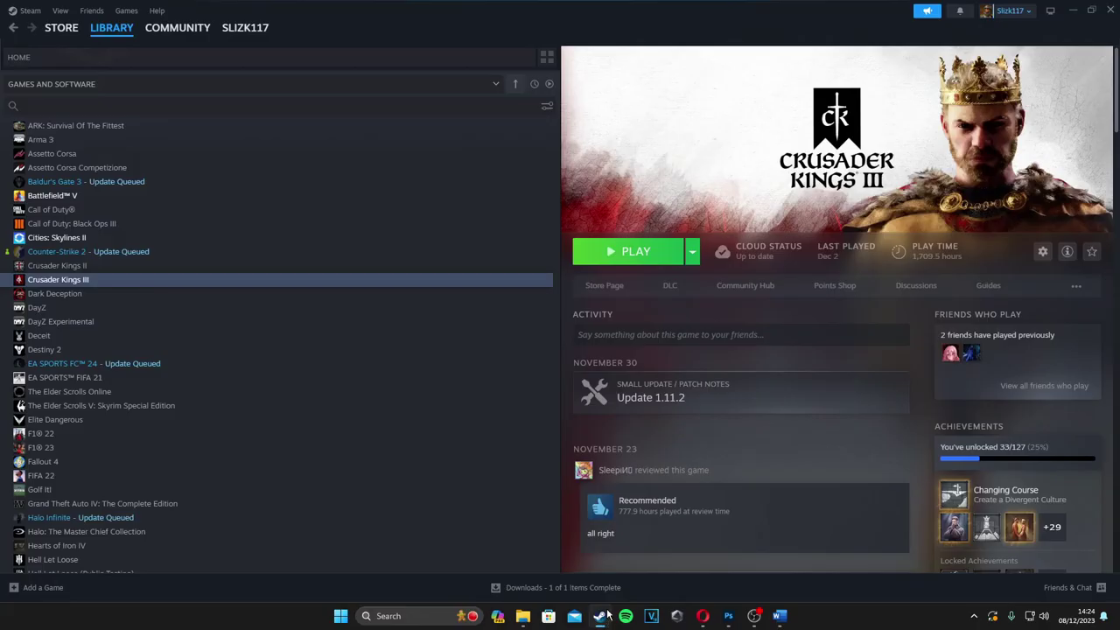
scroll(166, 228, "up", 2)
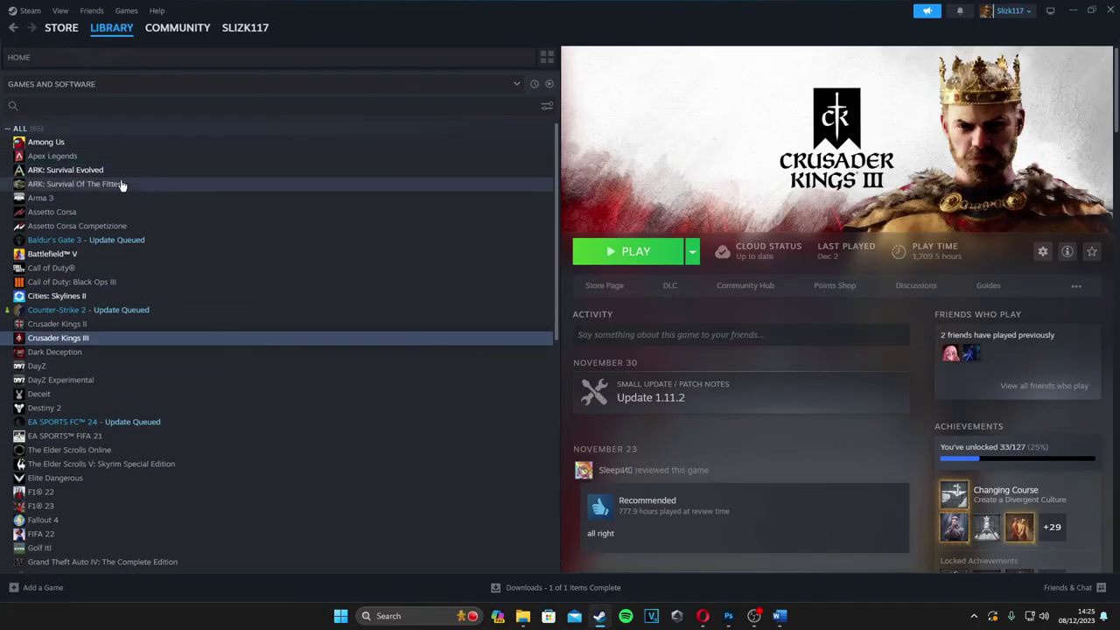
scroll(103, 359, "down", 1)
scroll(107, 444, "down", 1)
scroll(101, 507, "down", 1)
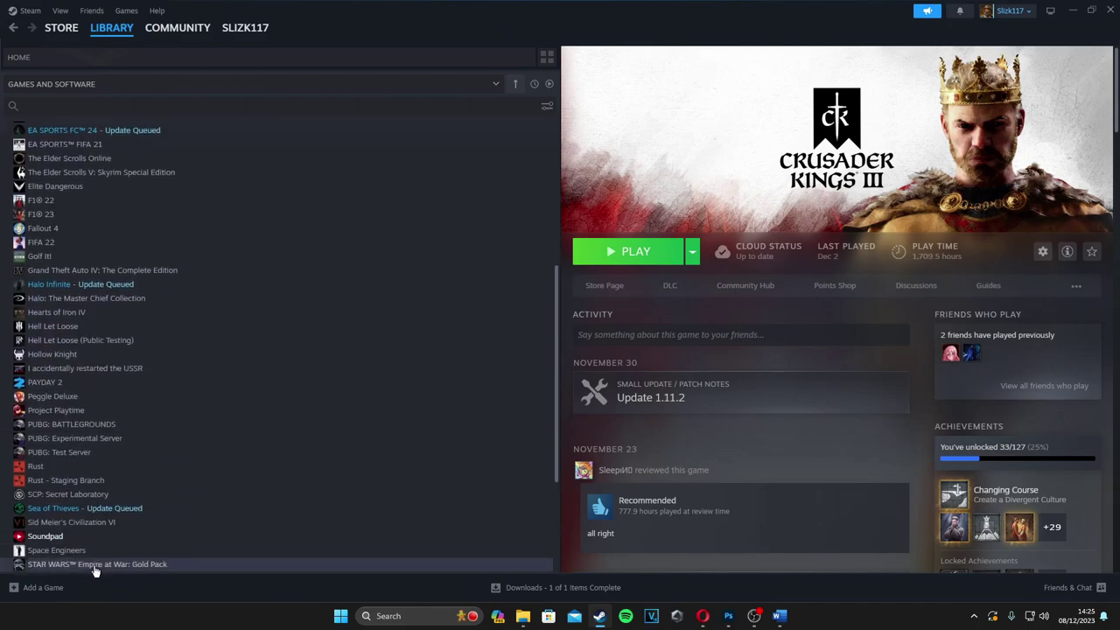
scroll(138, 376, "up", 1)
scroll(127, 249, "up", 2)
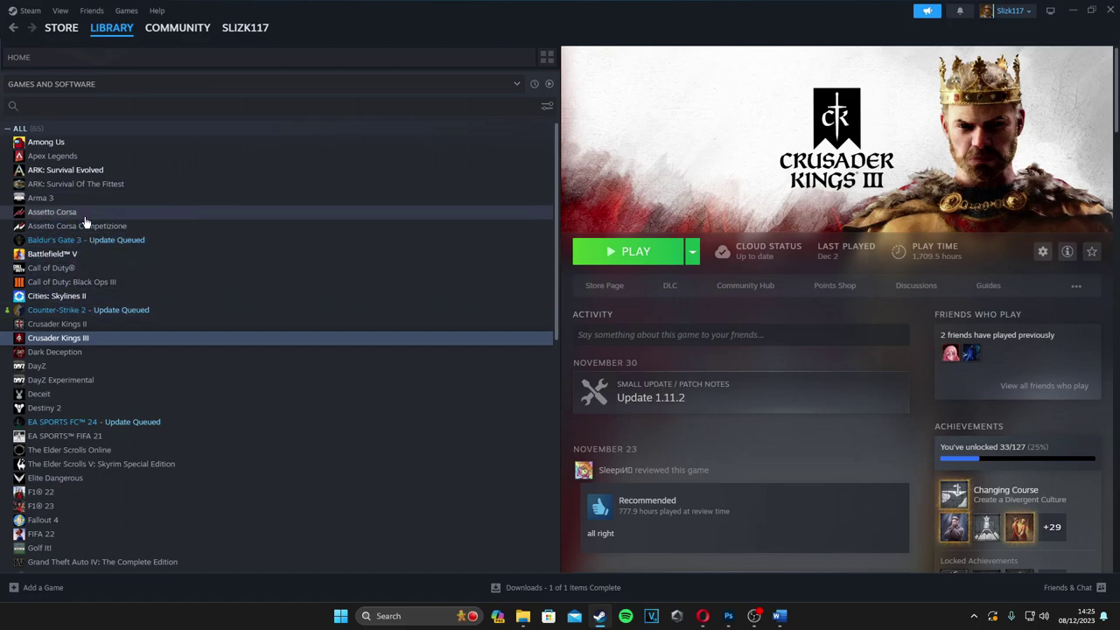
scroll(149, 419, "down", 3)
left_click(149, 389)
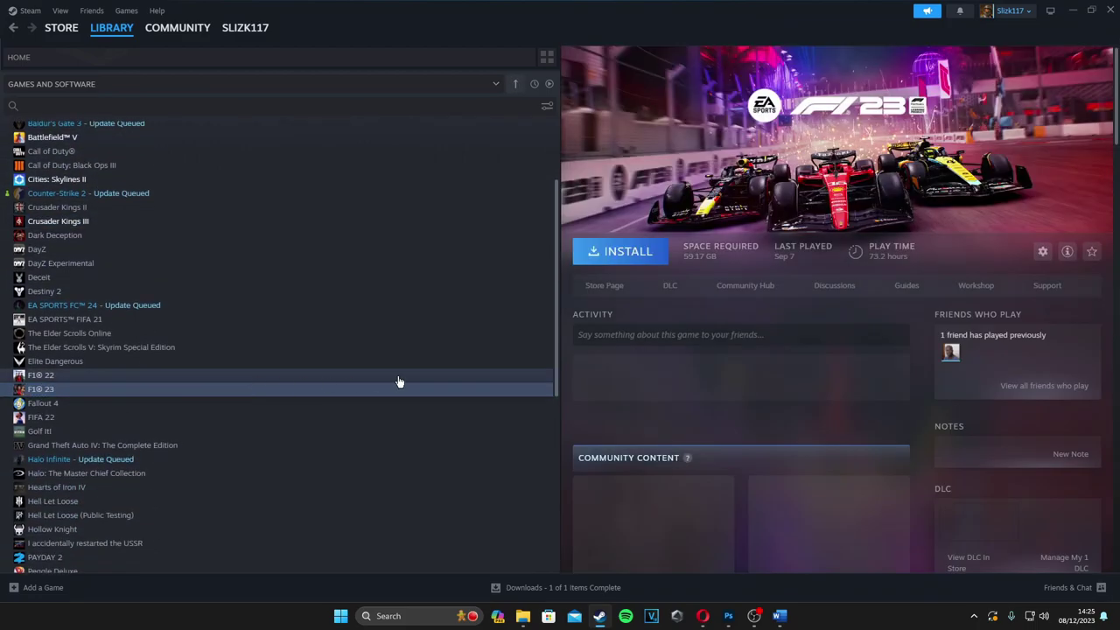
scroll(154, 263, "up", 3)
left_click(85, 298)
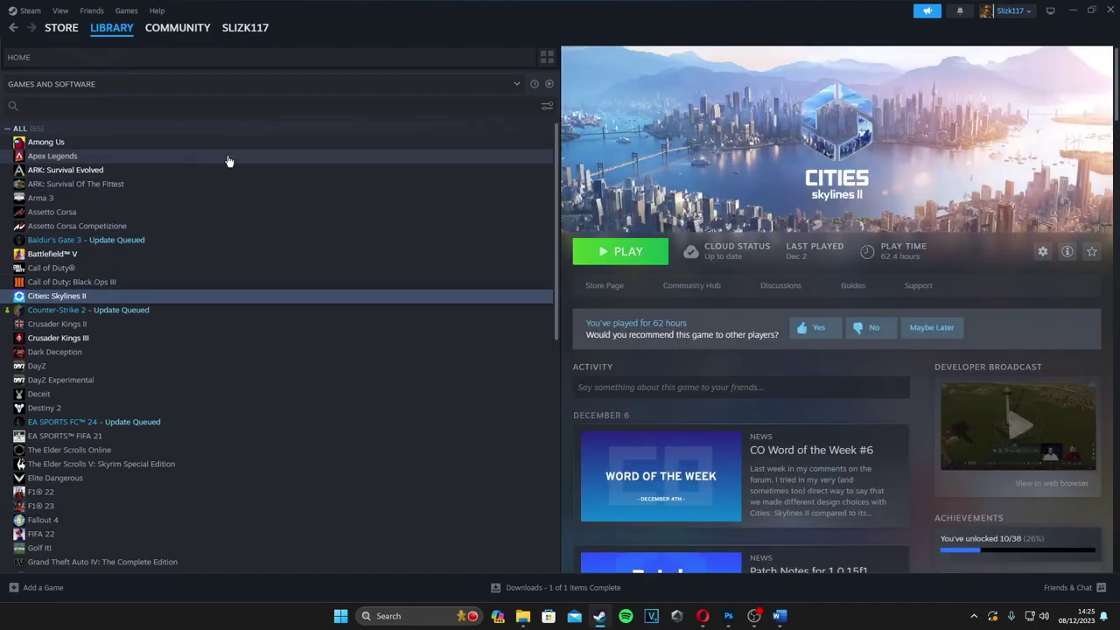
left_click(119, 171)
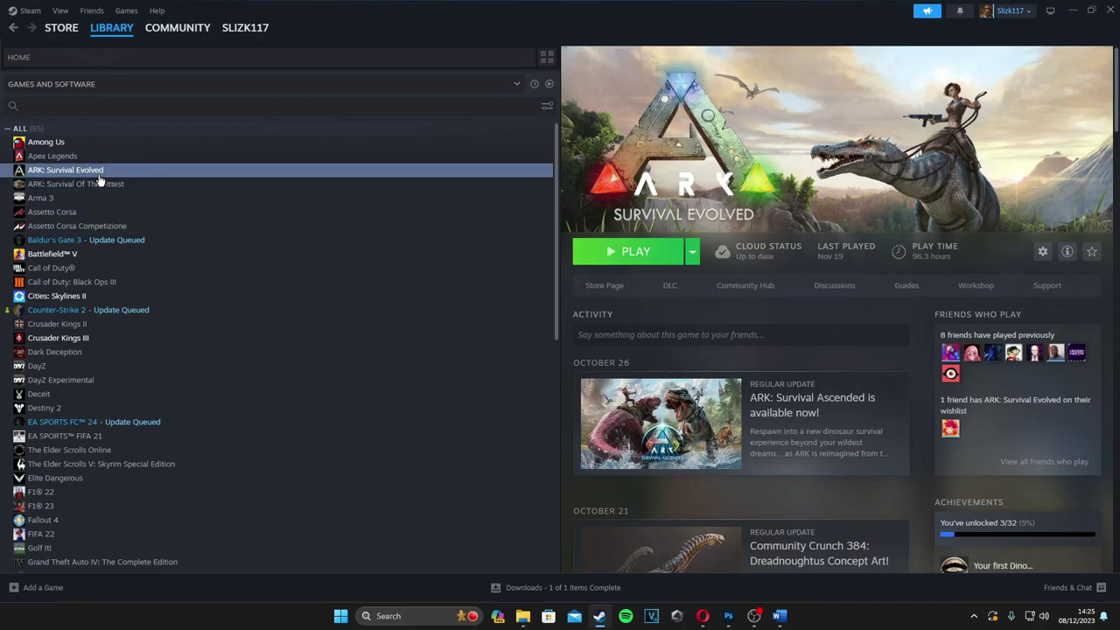
mouse_move(66, 170)
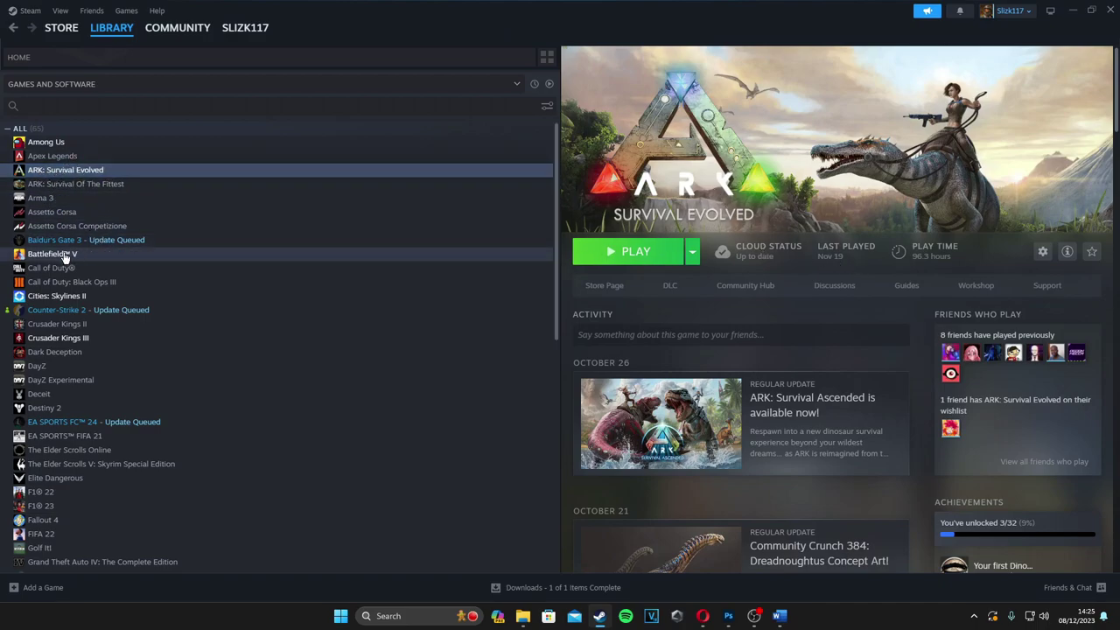
left_click(62, 296)
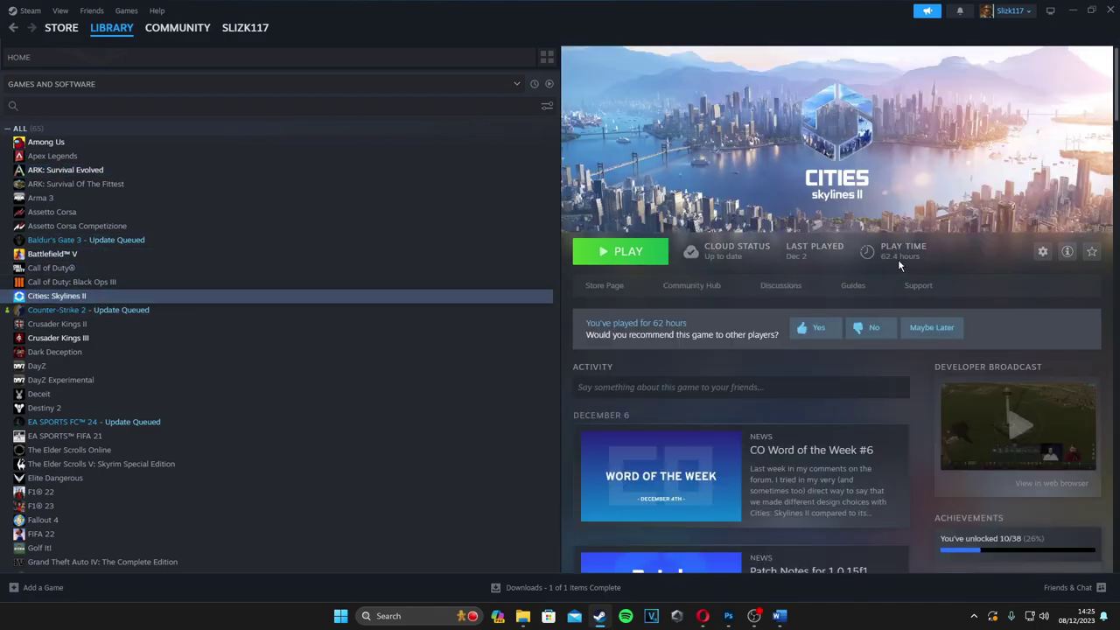
left_click(57, 338)
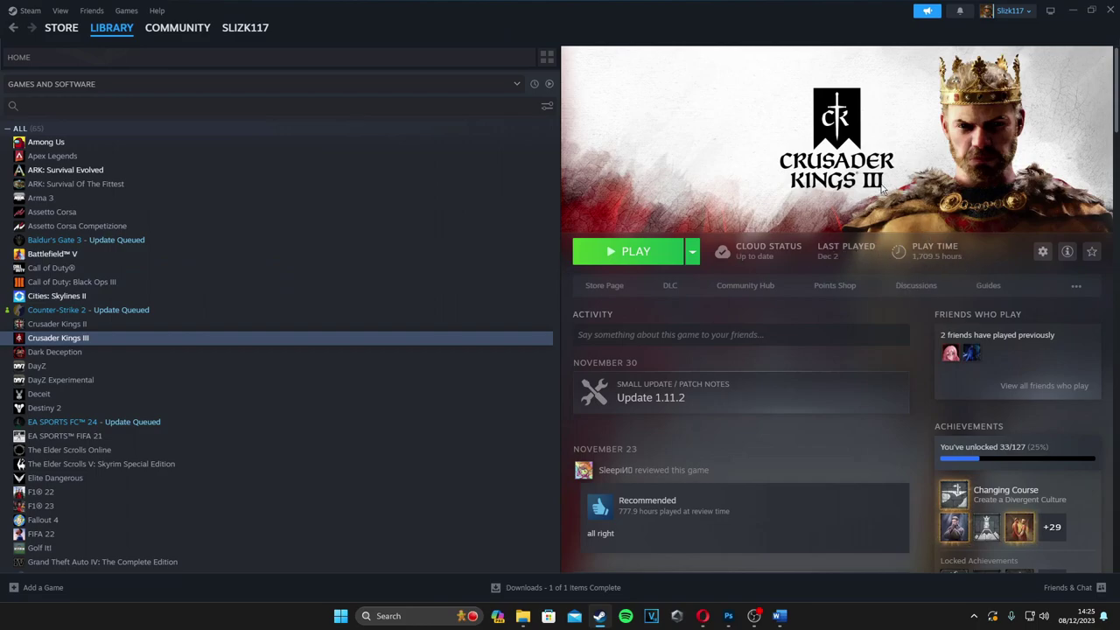
scroll(210, 406, "down", 4)
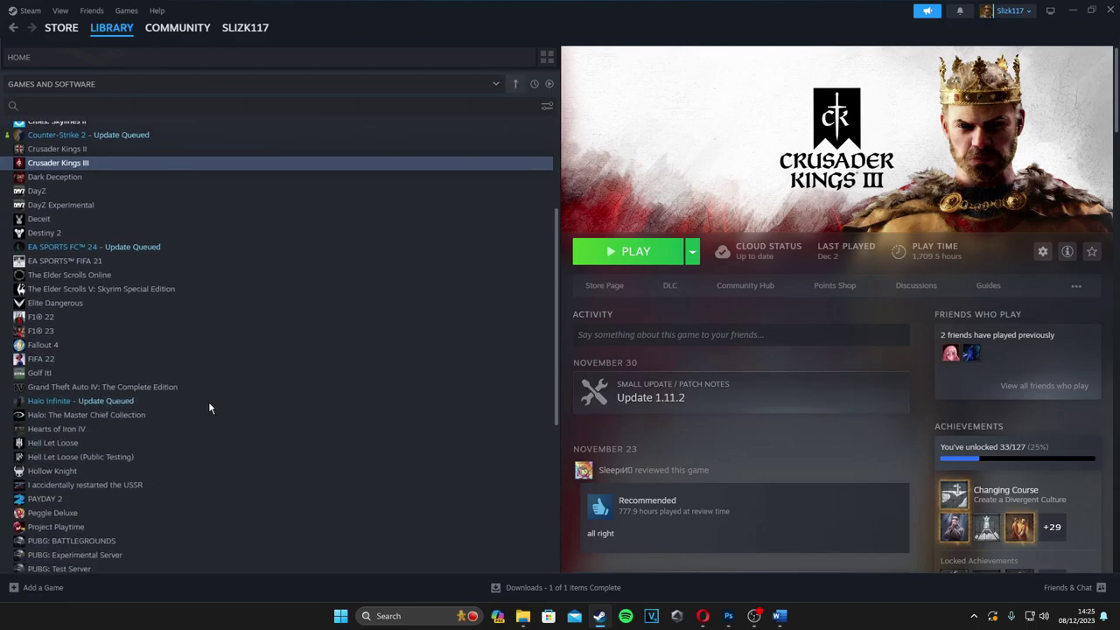
scroll(112, 549, "down", 2)
scroll(112, 549, "down", 1)
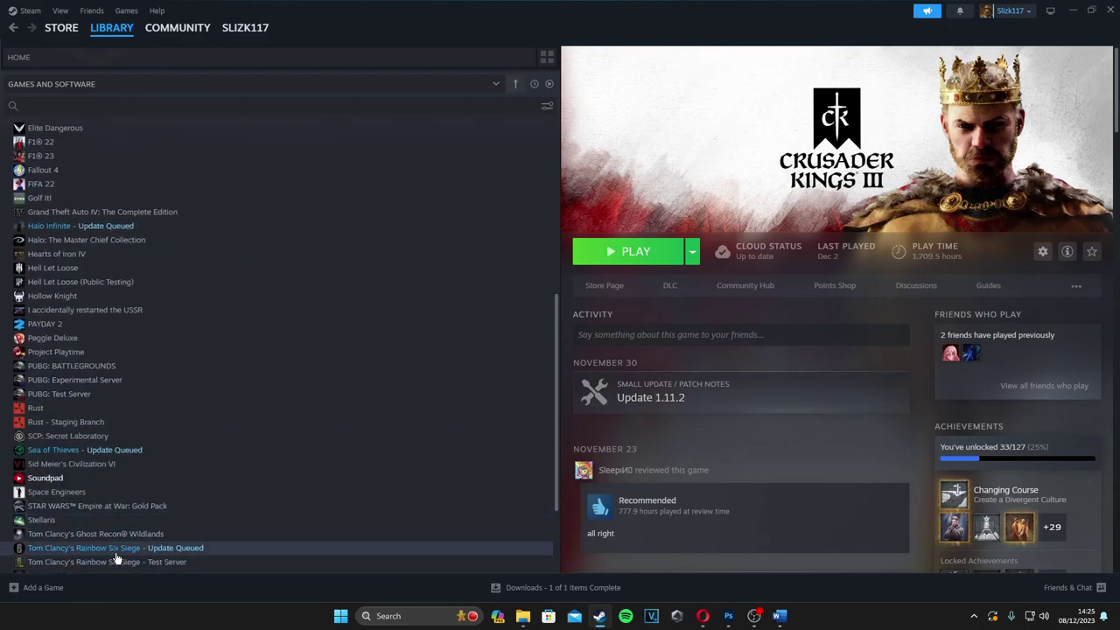
Flip through the Rainbow Six Siege, F1 22, Skyrim, FIFA 21, EA FC 24 and Destiny 2 pages
left_click(122, 551)
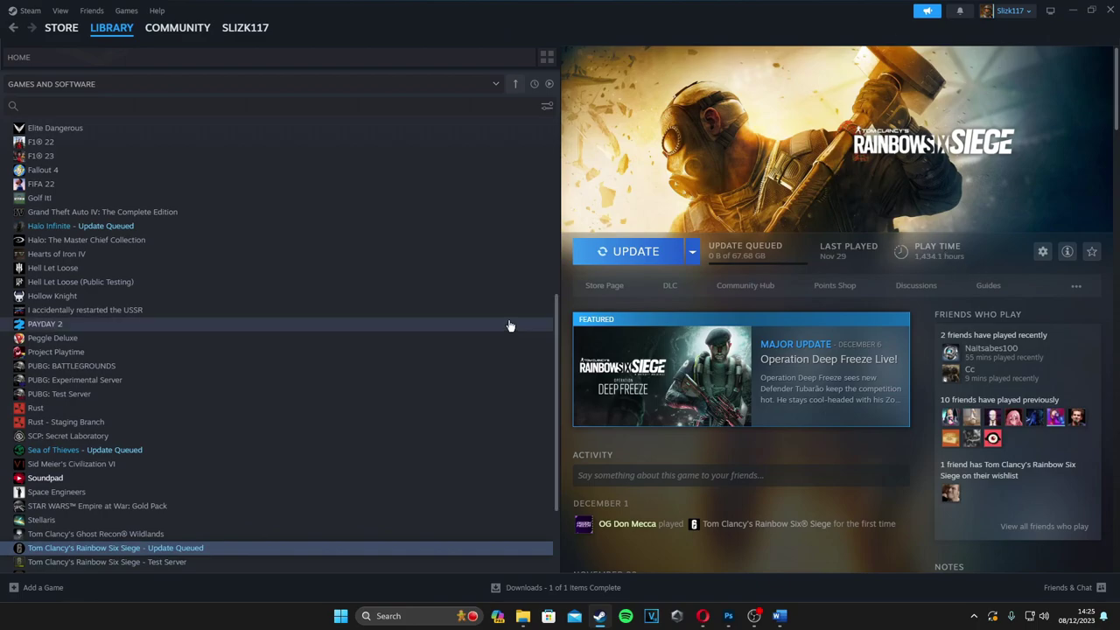
scroll(245, 333, "up", 5)
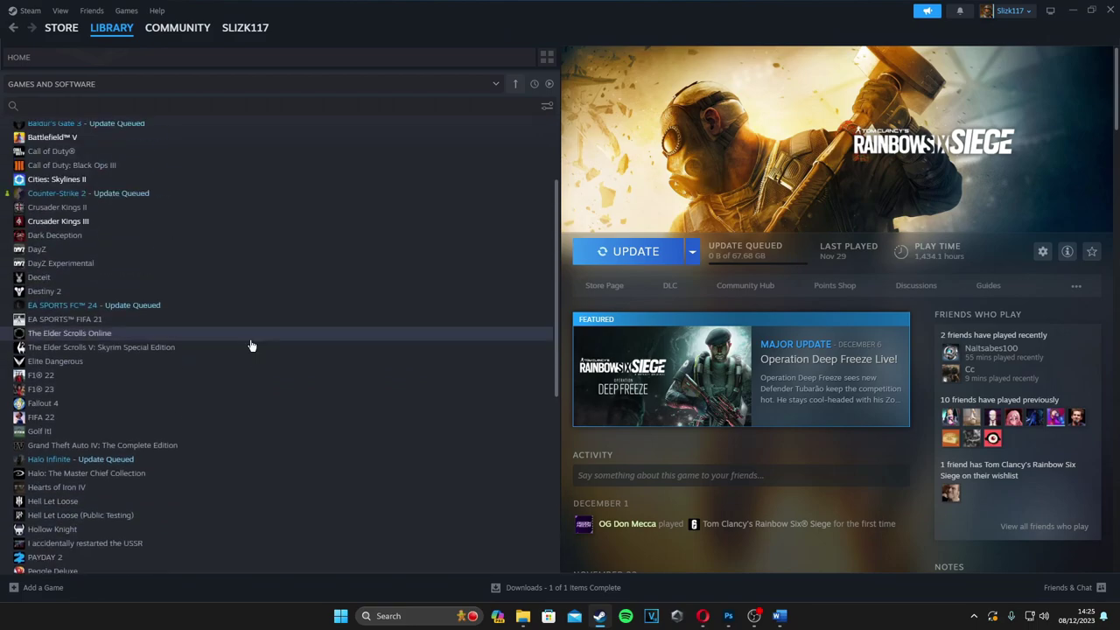
left_click(73, 375)
left_click(82, 347)
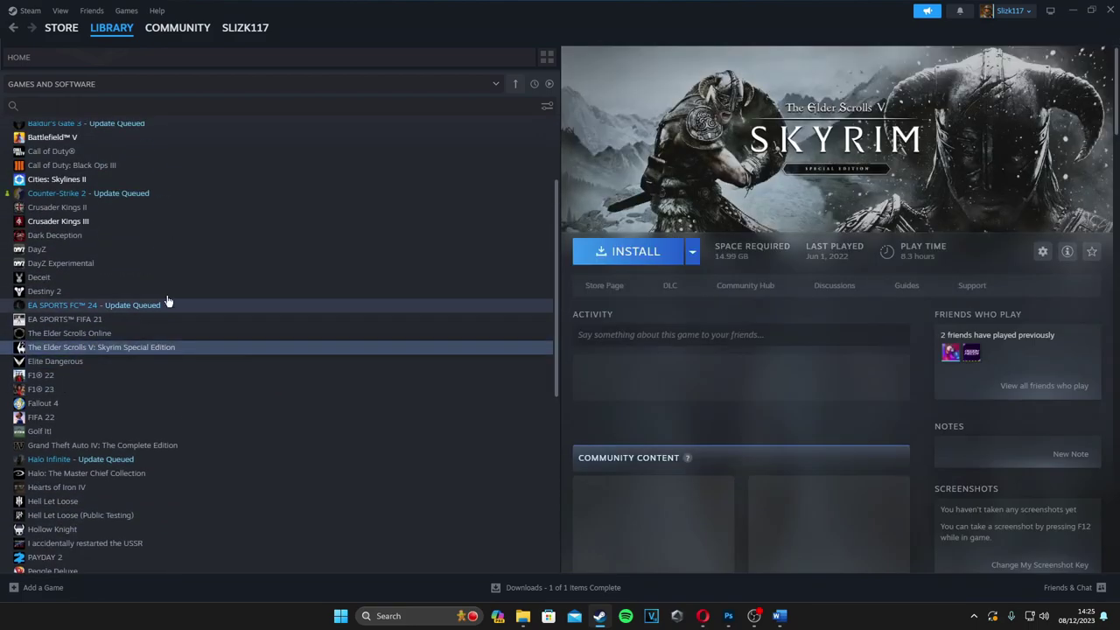
left_click(131, 320)
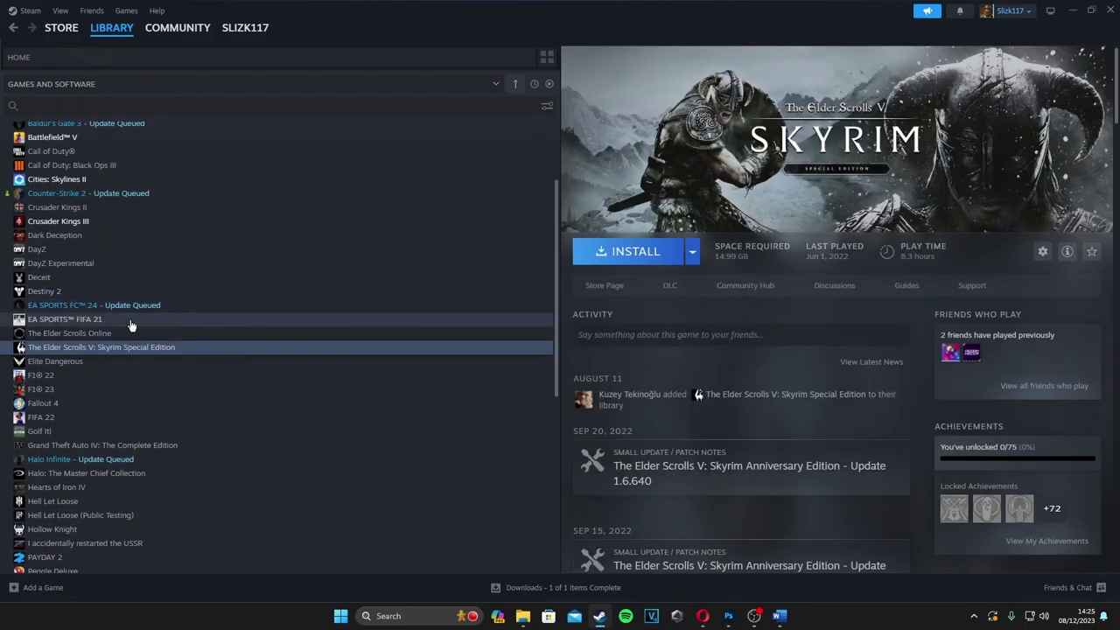
left_click(137, 307)
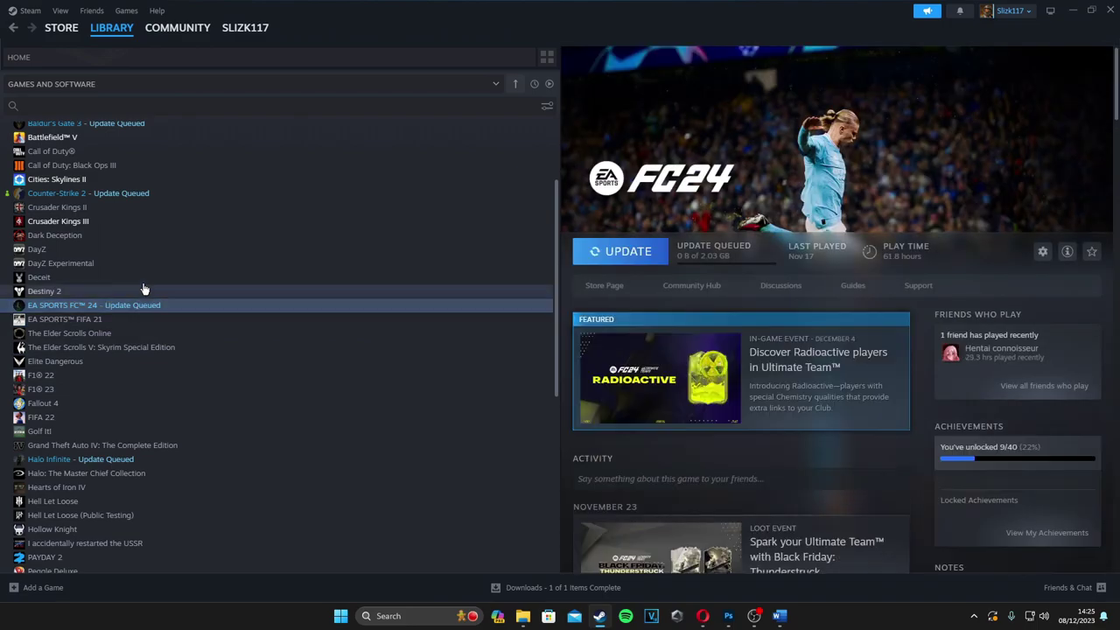
left_click(92, 278)
scroll(87, 280, "up", 3)
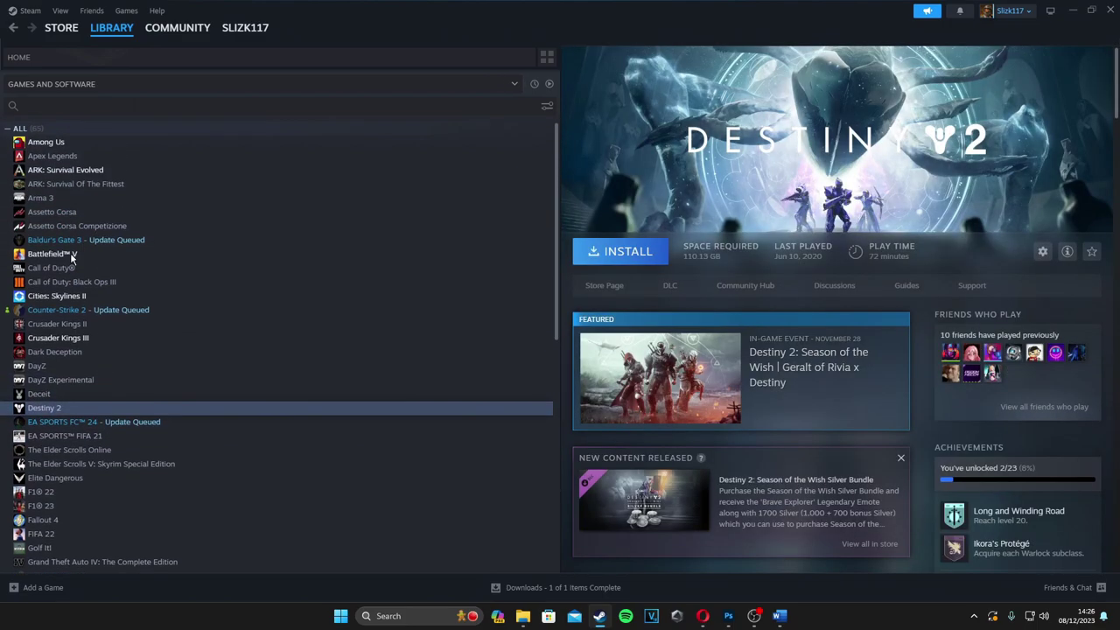
Check Counter-Strike 2 and Crusader Kings III, then settle on the Rainbow Six Siege page
left_click(77, 311)
left_click(81, 338)
scroll(87, 350, "down", 5)
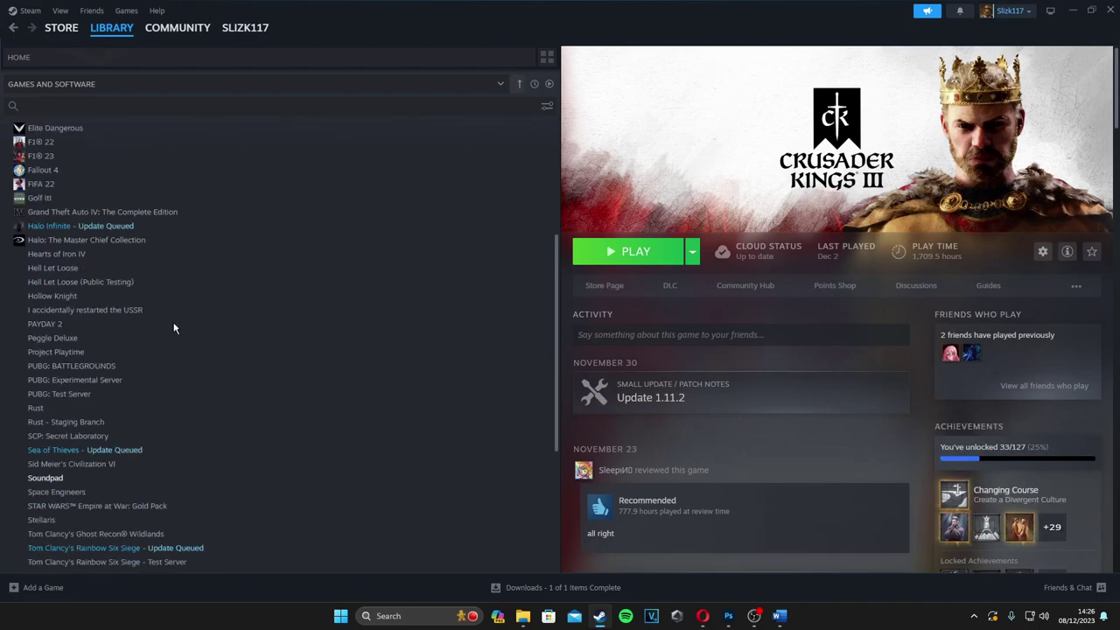
scroll(110, 397, "down", 3)
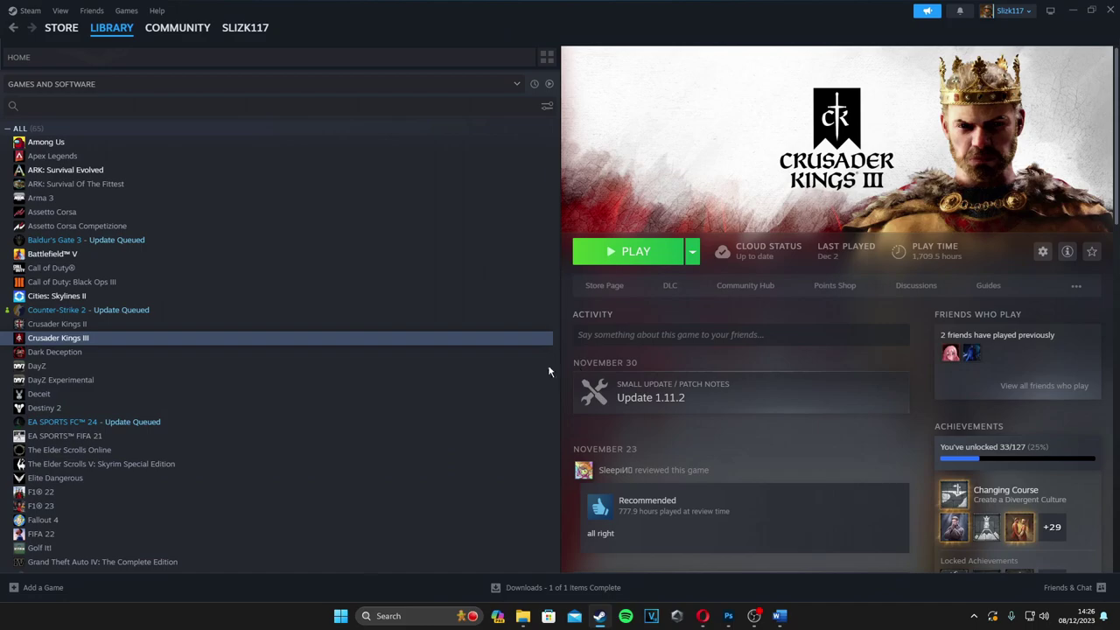
scroll(549, 370, "down", 4)
scroll(544, 373, "down", 3)
left_click(189, 423)
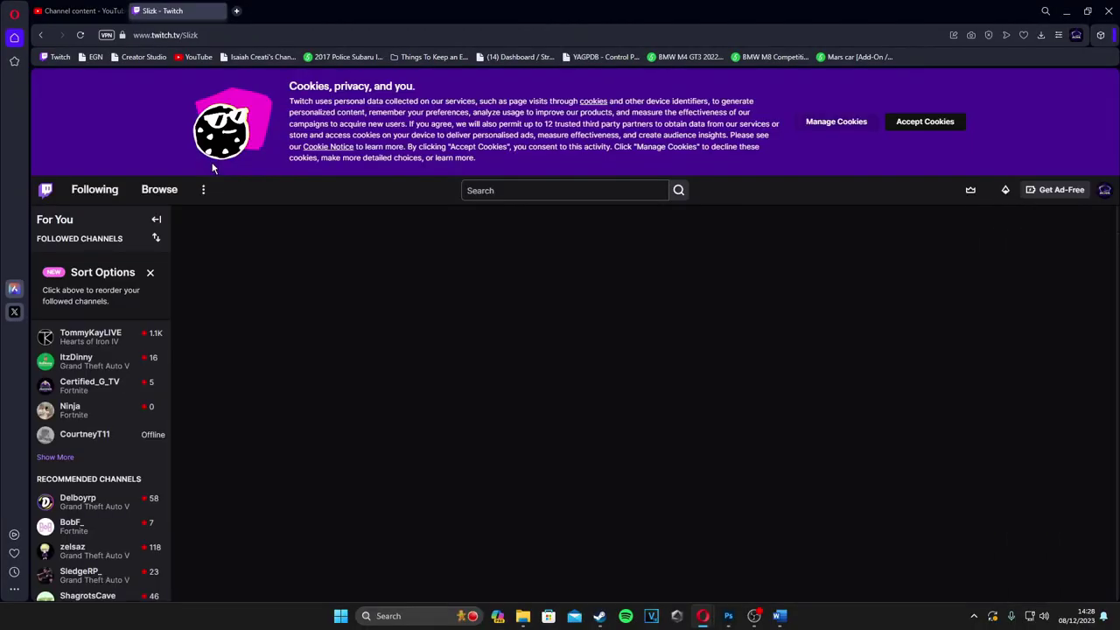
scroll(296, 305, "down", 1)
scroll(287, 397, "down", 1)
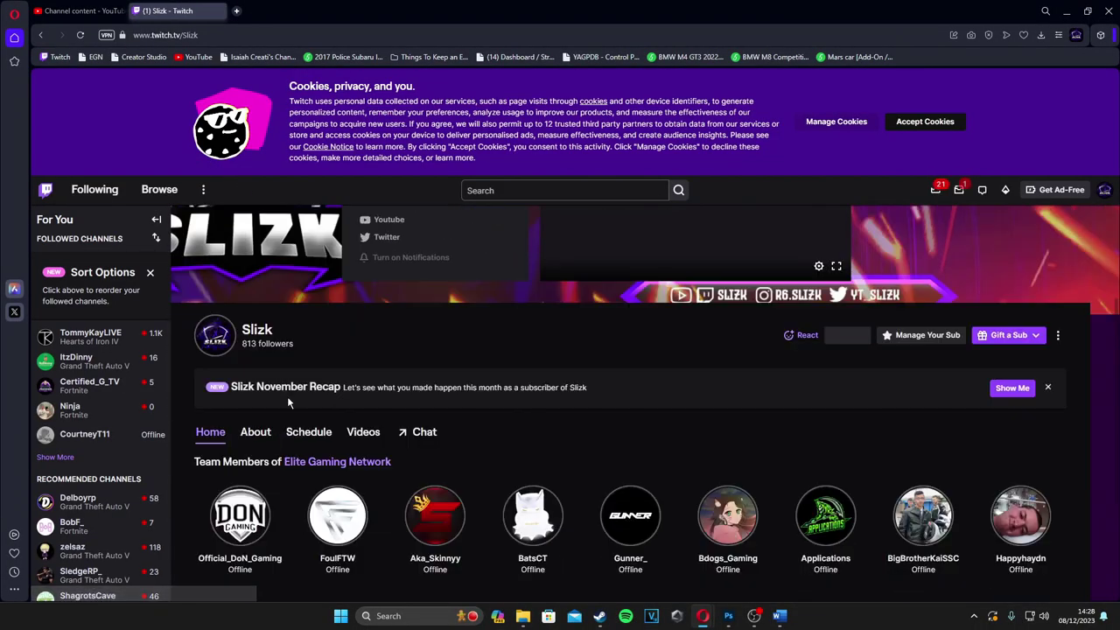
scroll(265, 378, "down", 1)
View Slizk's About and Videos sections, check notifications, and highlight part of the description
left_click(253, 377)
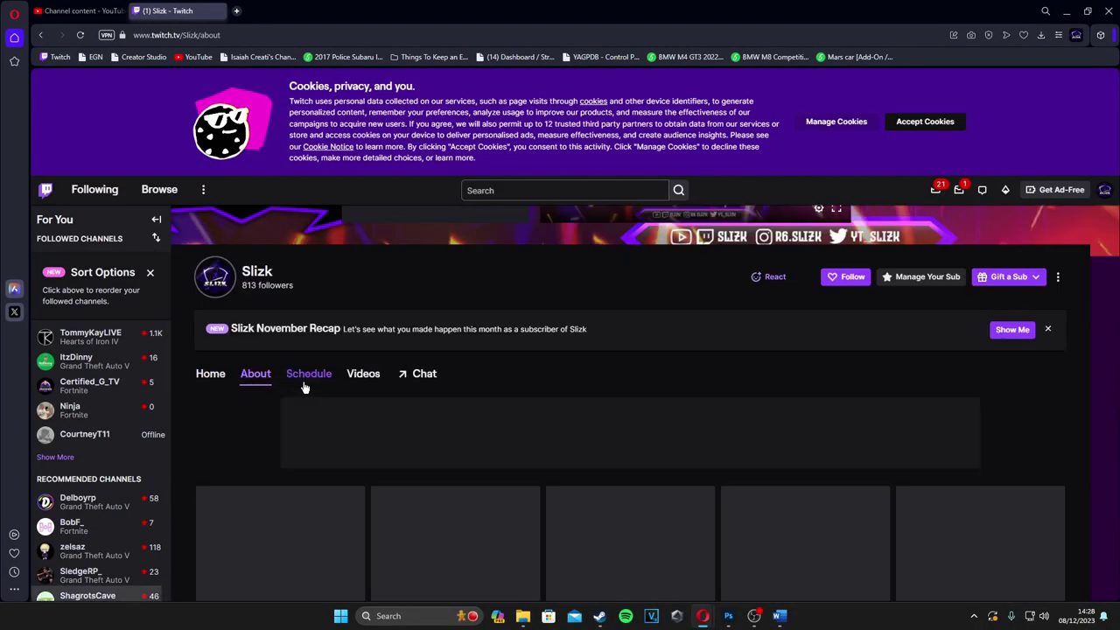
left_click(366, 383)
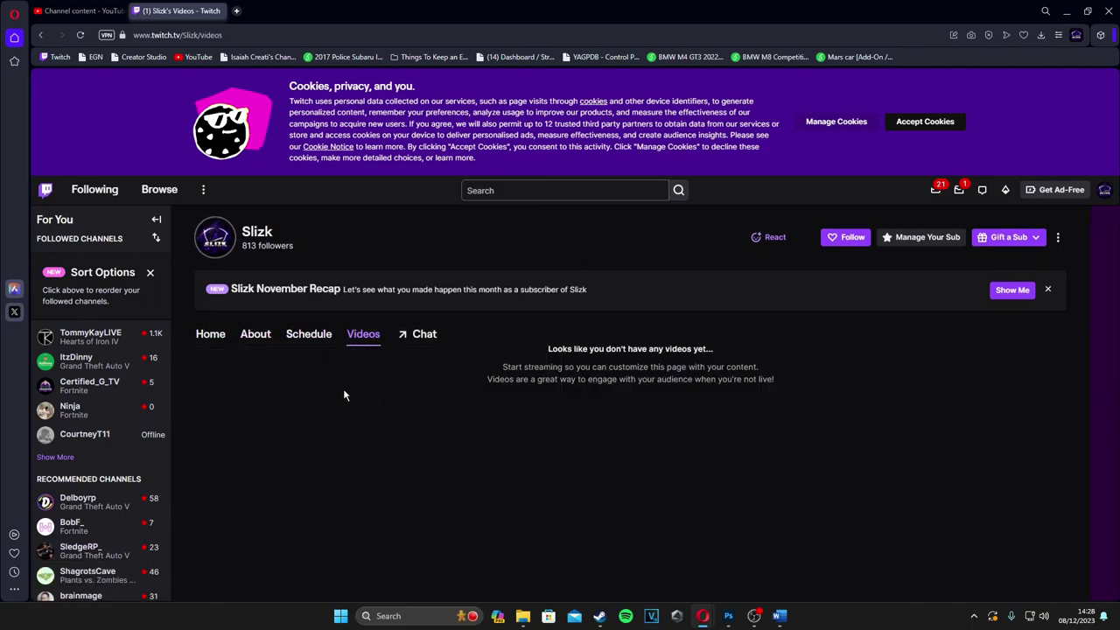
left_click(959, 190)
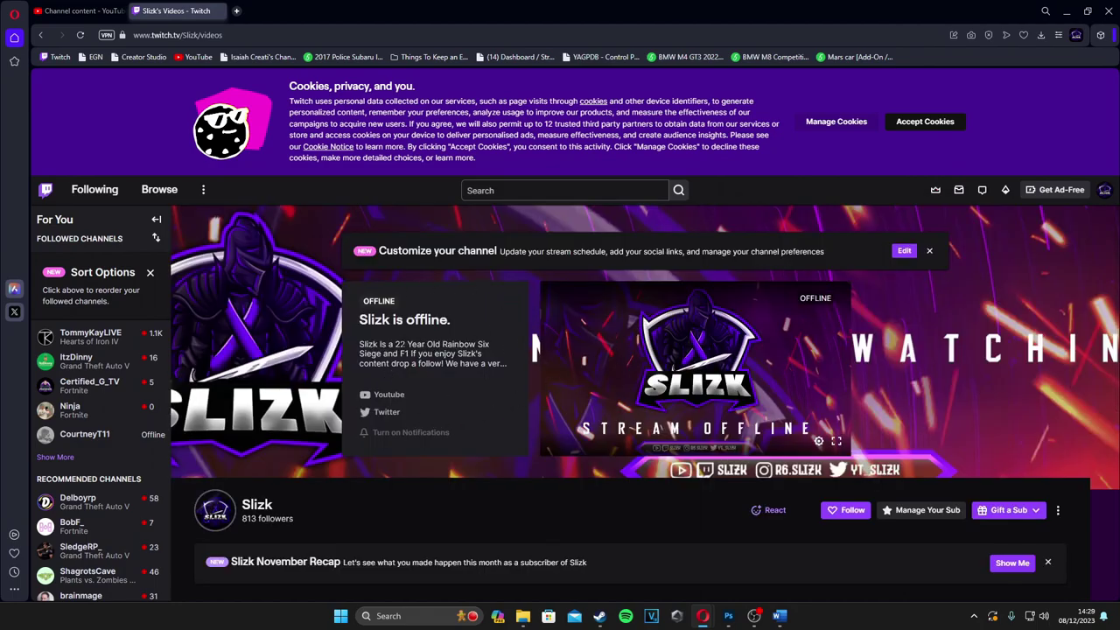
left_click_drag(395, 344, 510, 357)
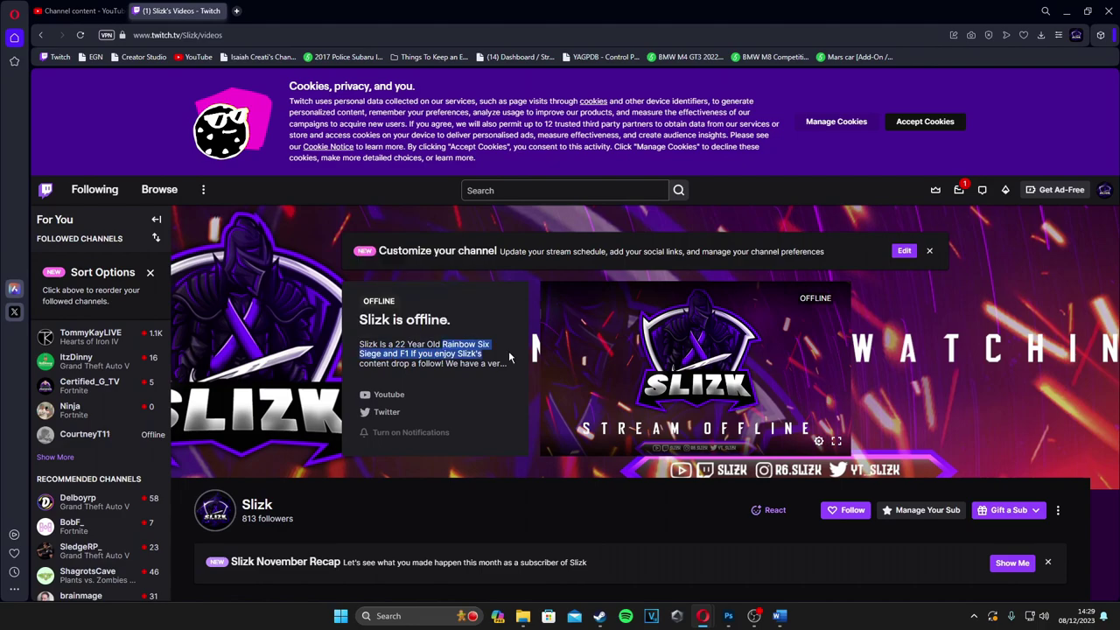
left_click_drag(396, 354, 477, 354)
scroll(427, 372, "down", 3)
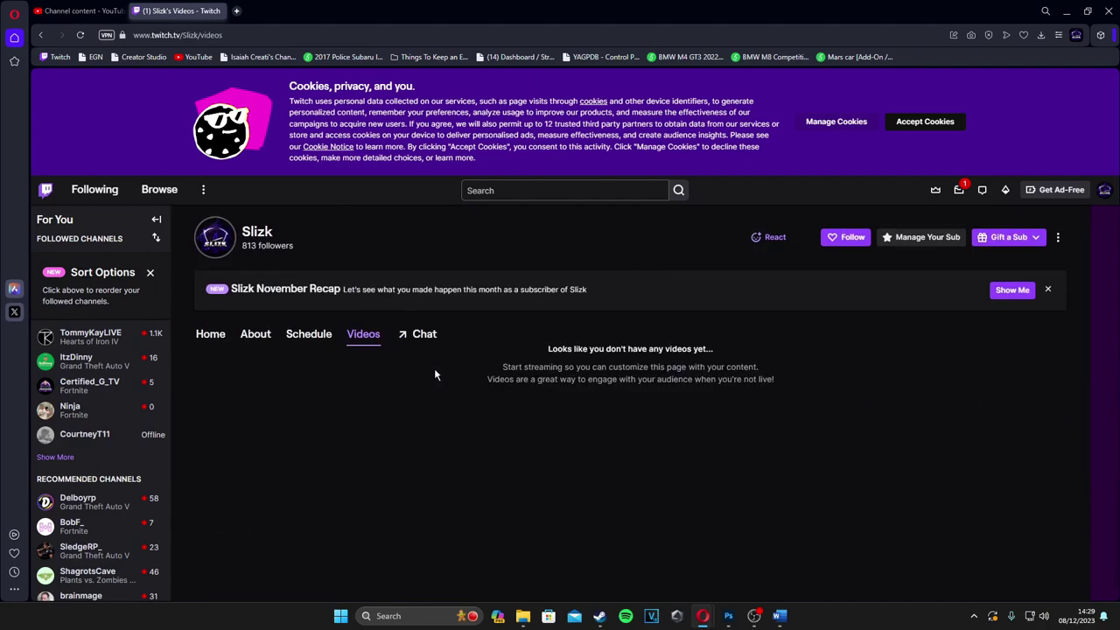
left_click(418, 333)
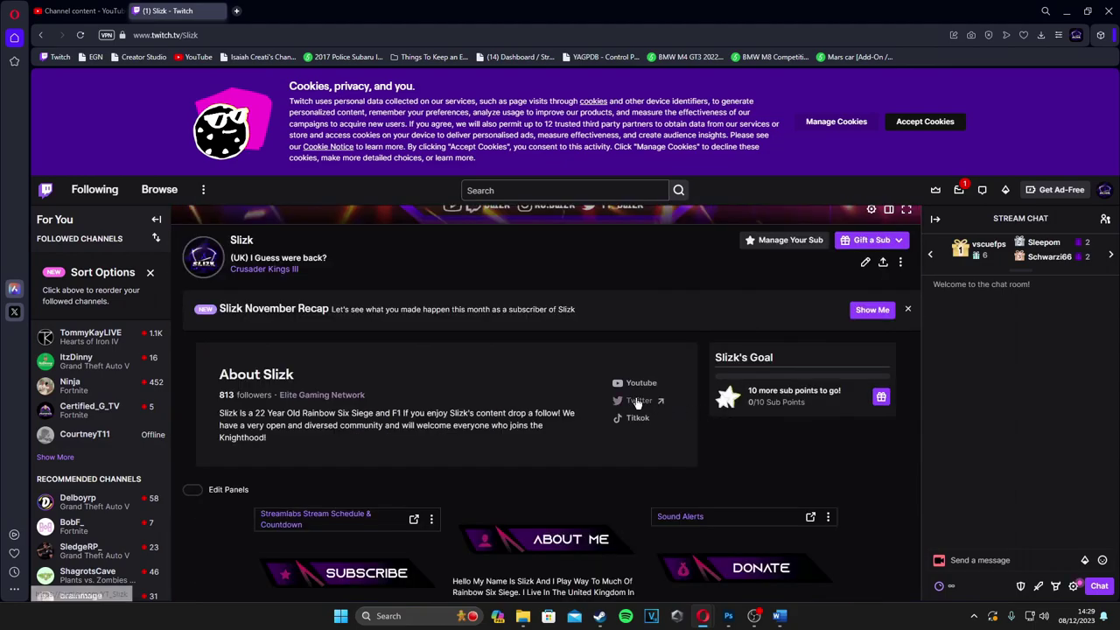
scroll(638, 402, "down", 4)
scroll(613, 403, "up", 5)
scroll(543, 402, "down", 4)
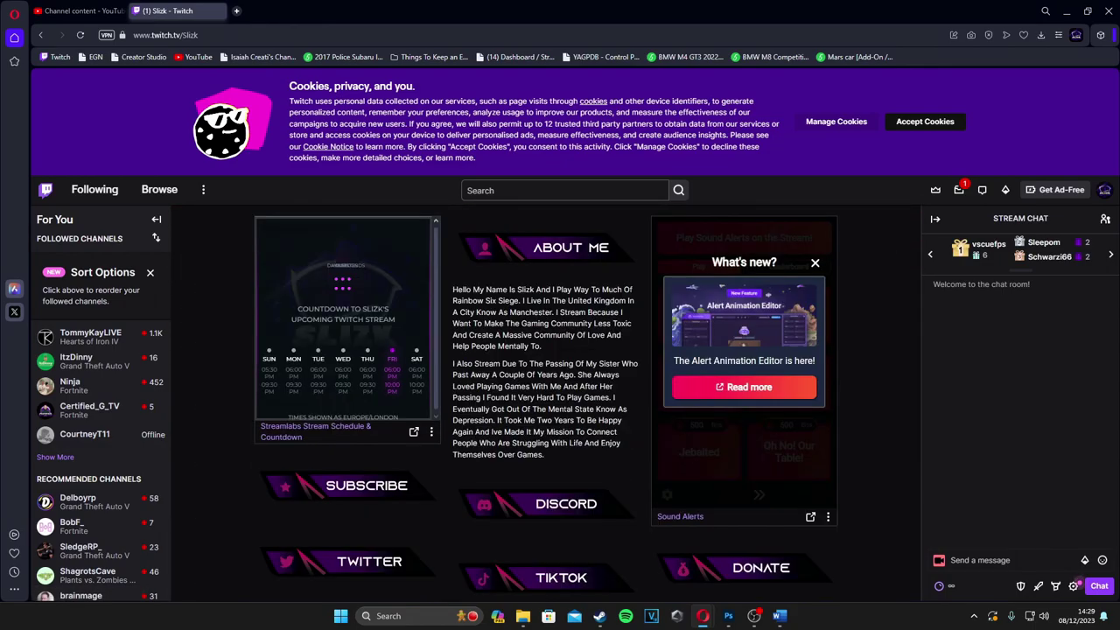
scroll(610, 328, "up", 5)
scroll(610, 328, "down", 3)
scroll(610, 329, "up", 3)
scroll(610, 328, "up", 3)
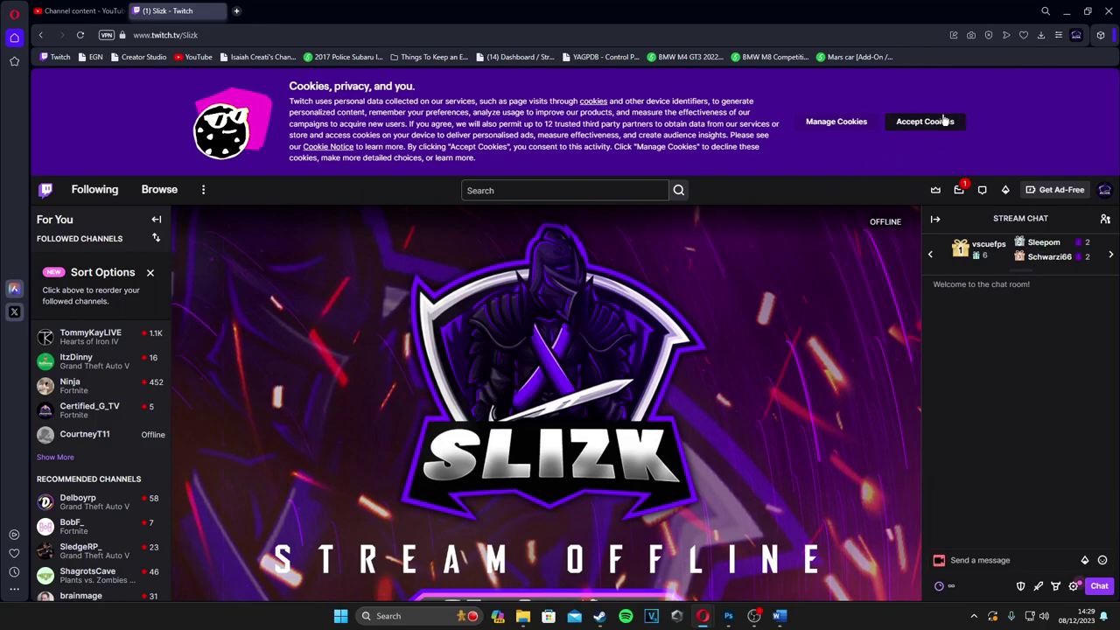
scroll(583, 351, "down", 2)
scroll(865, 514, "up", 1)
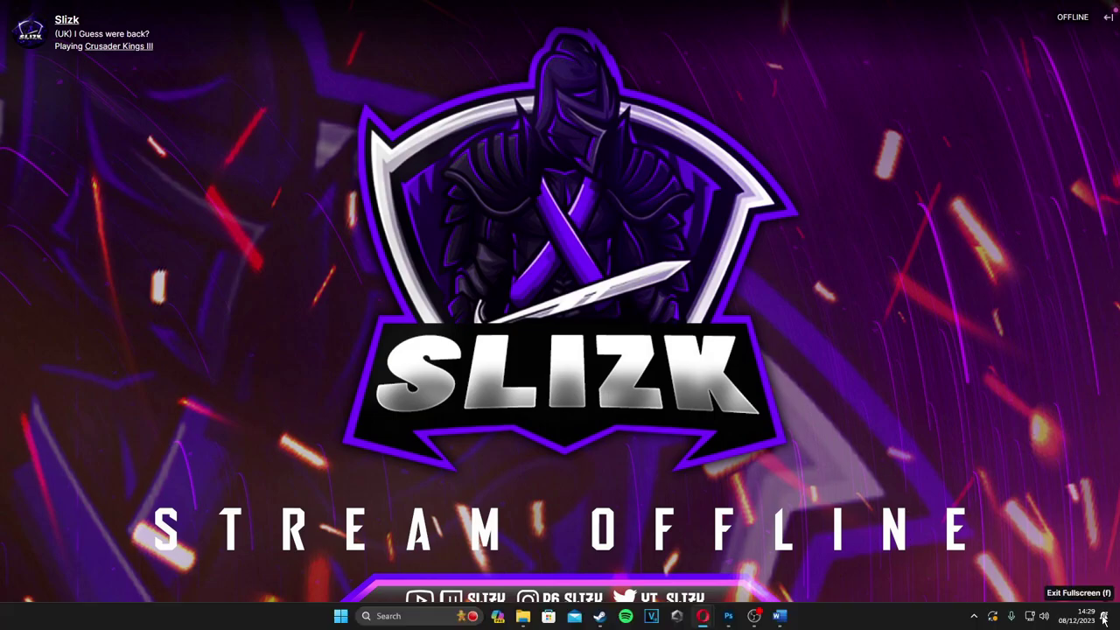
scroll(615, 374, "down", 2)
scroll(563, 521, "up", 2)
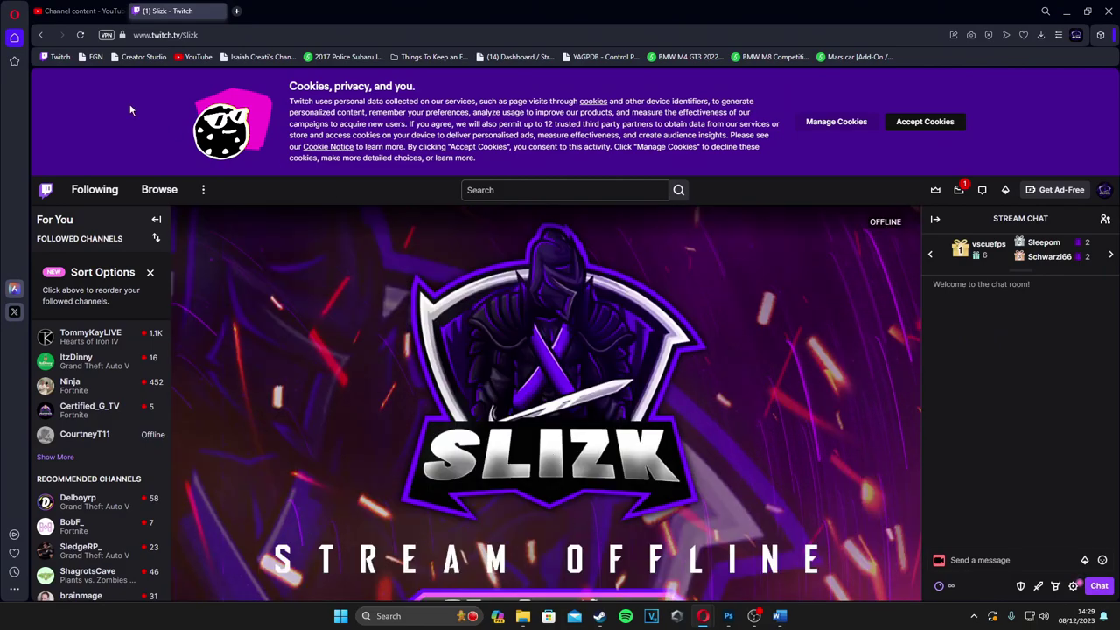
left_click(77, 16)
scroll(525, 385, "down", 5)
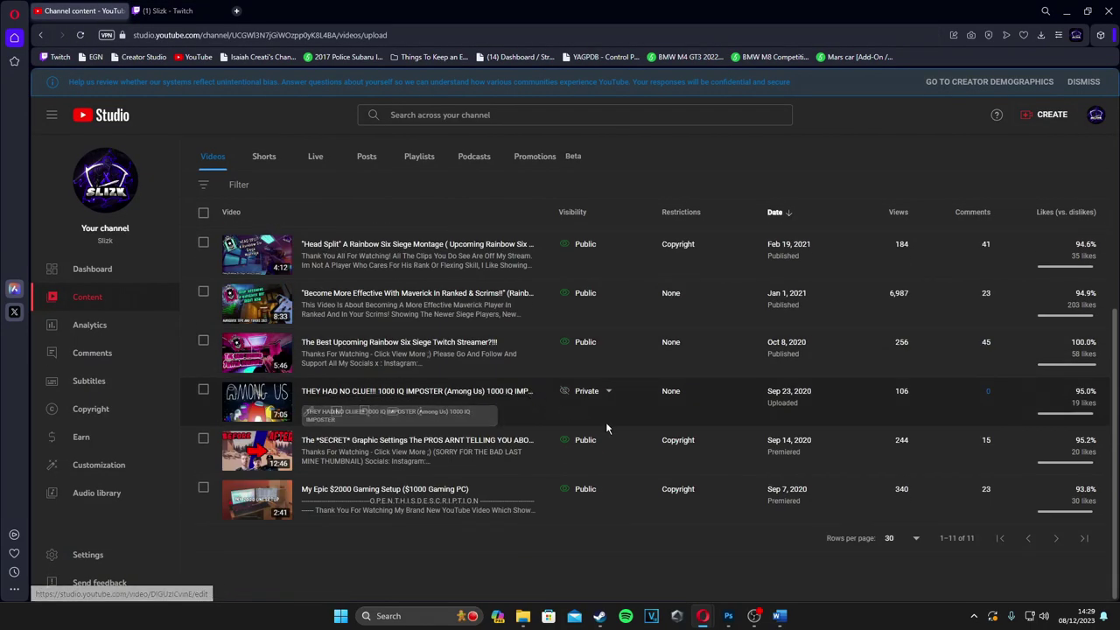
scroll(532, 392, "up", 5)
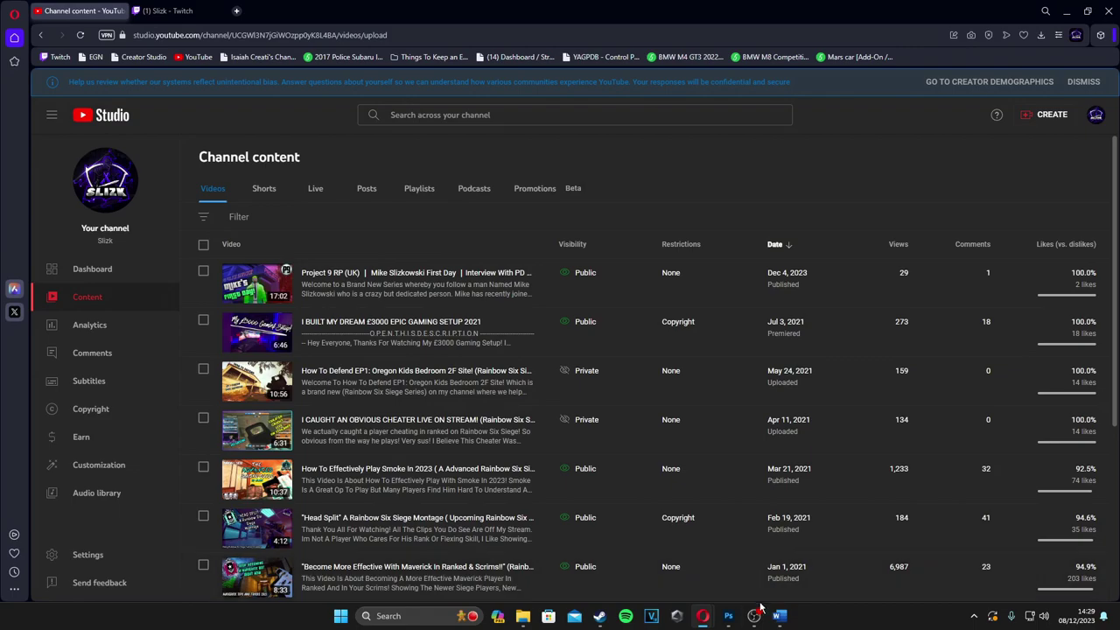
key("super")
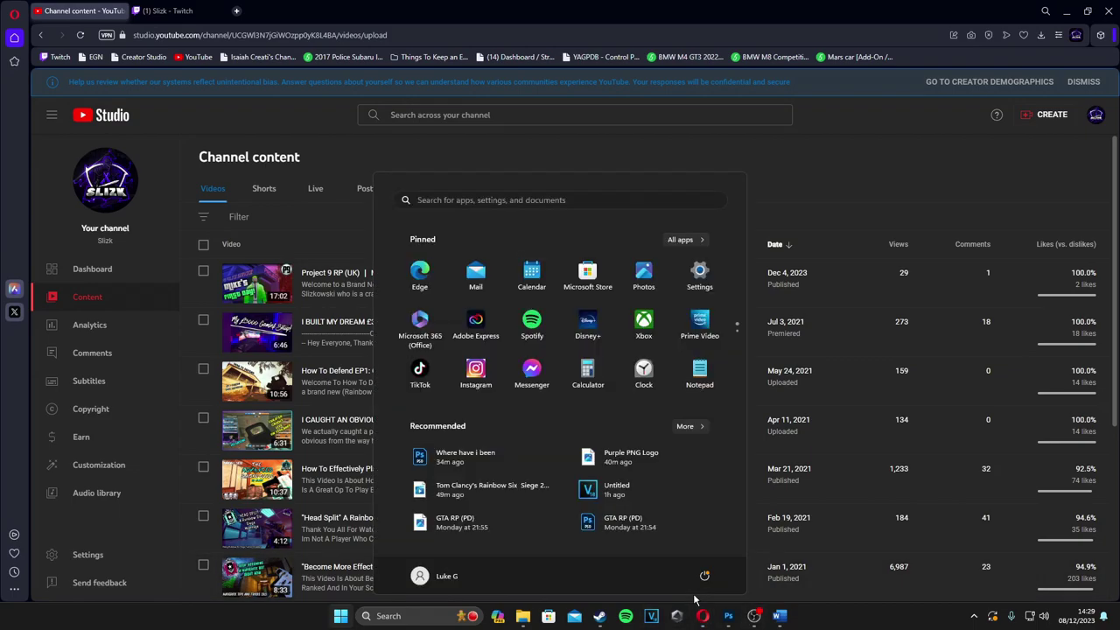
type("ds")
key("Return")
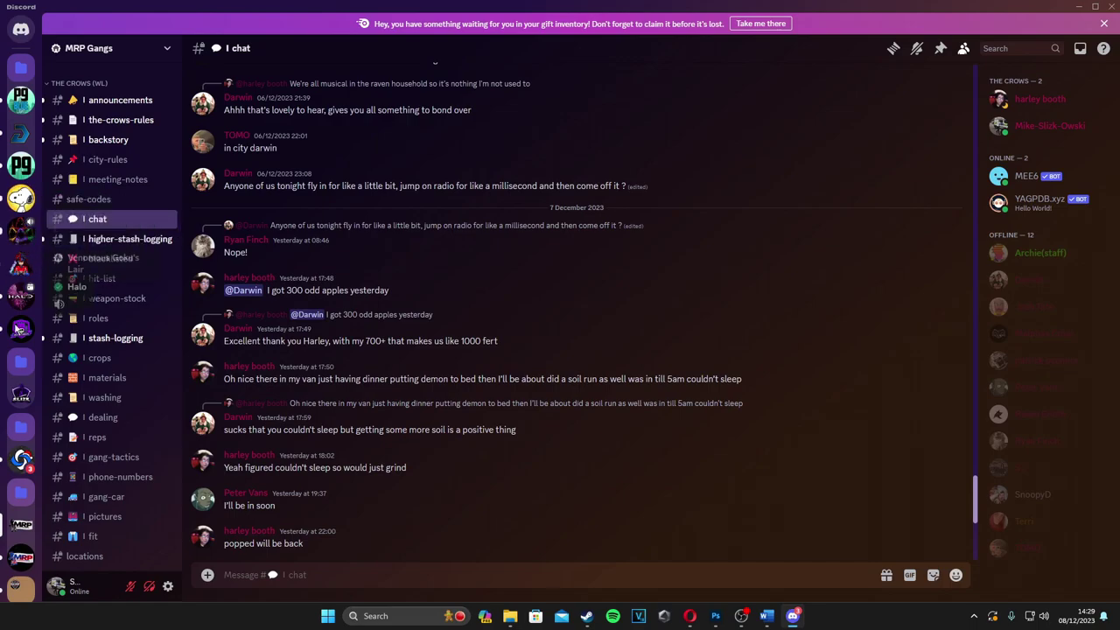
Open The Kingdom server's announcements, then move to its Main-Chat channel
left_click(19, 395)
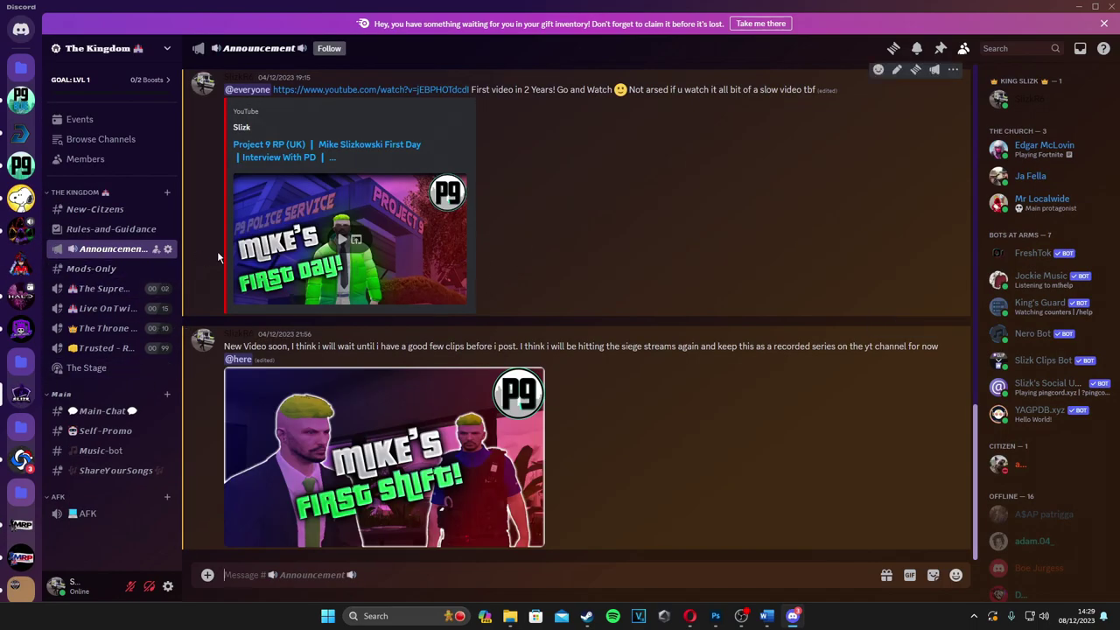
scroll(1041, 298, "down", 4)
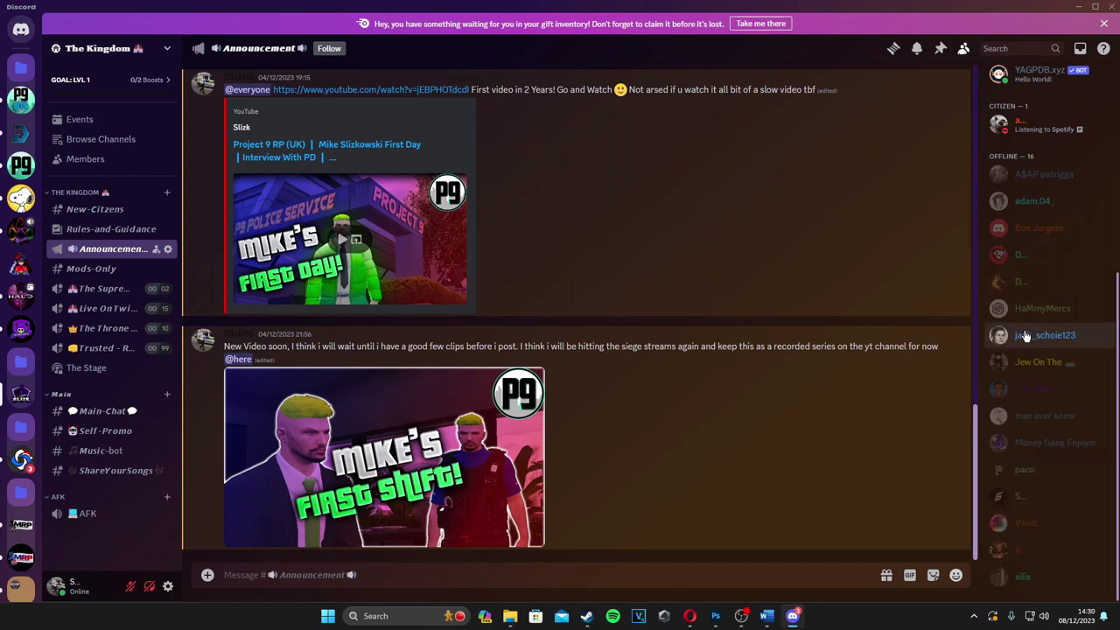
scroll(1015, 341, "up", 3)
scroll(1013, 333, "up", 3)
mouse_move(577, 351)
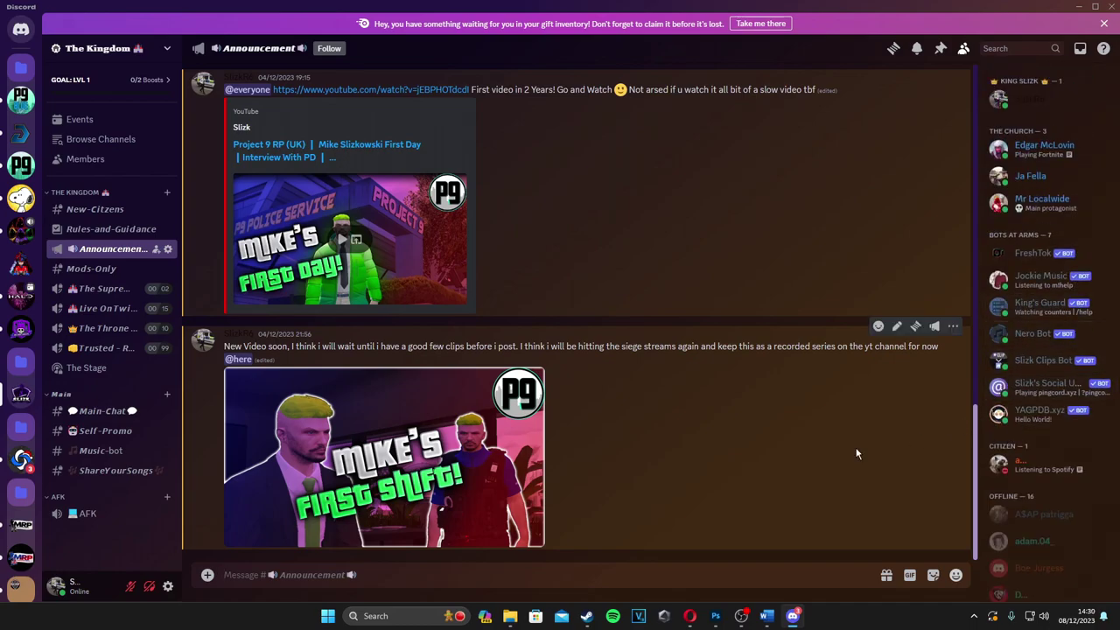
left_click(101, 410)
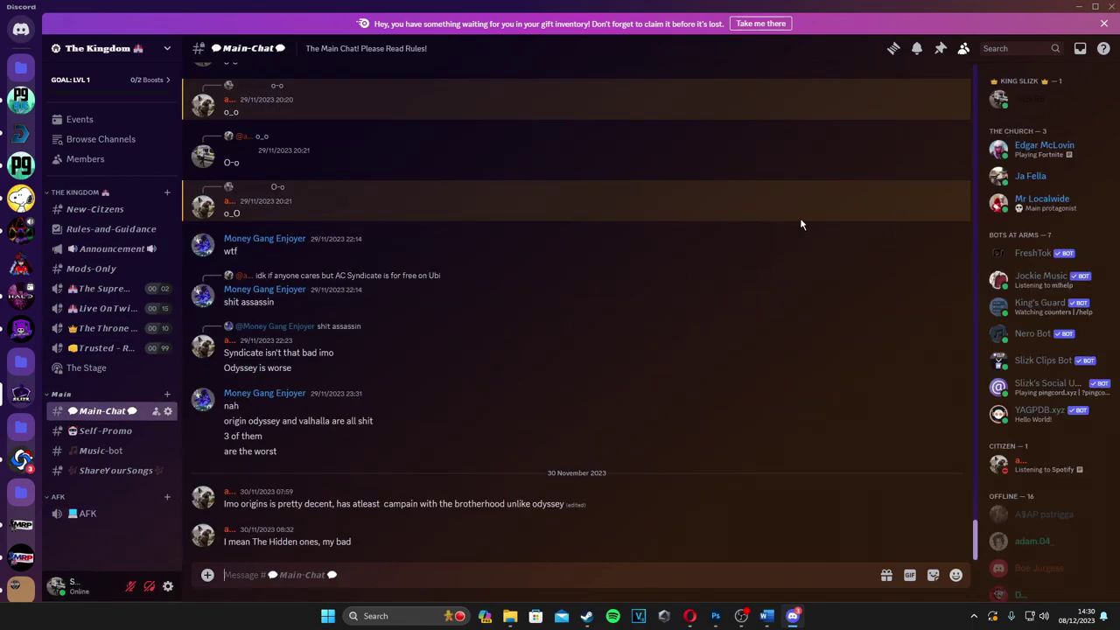
left_click(1098, 6)
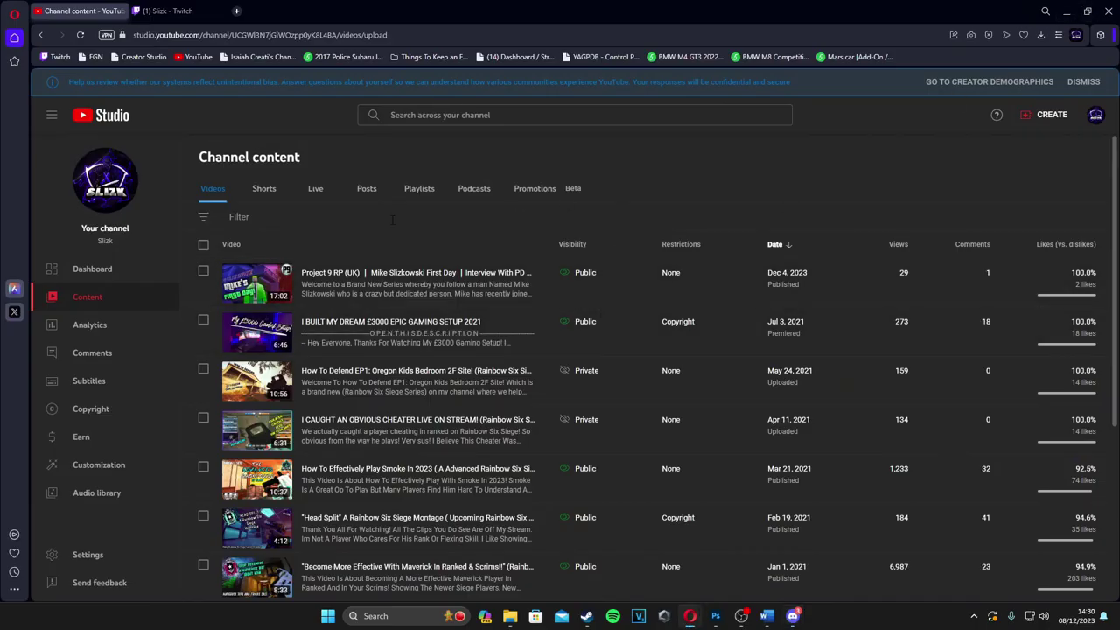